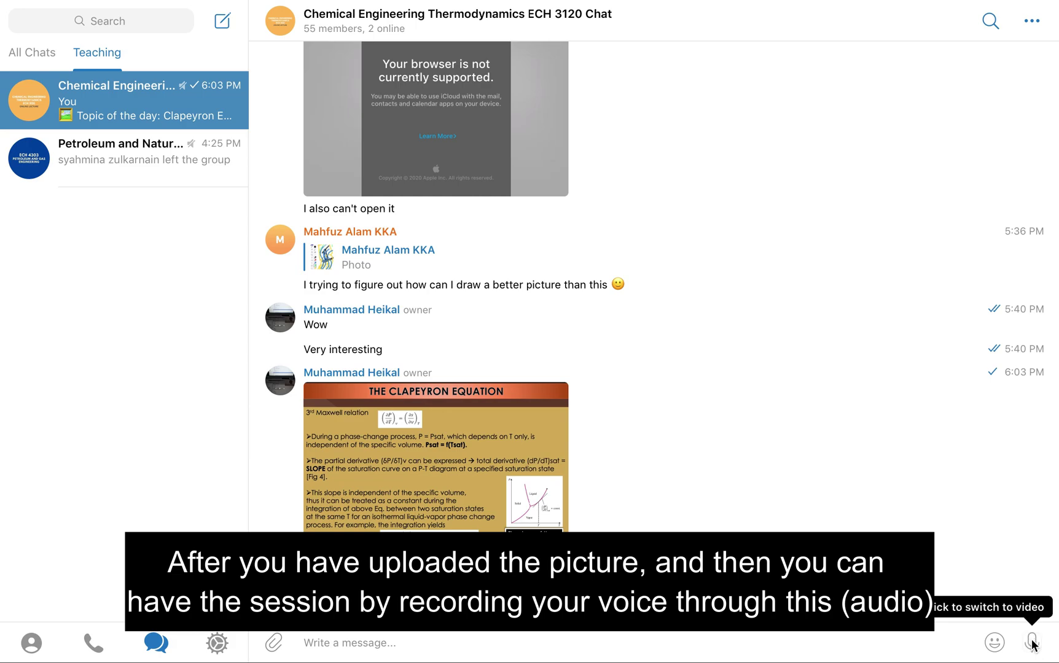
# Record a voice note by holding the microphone button, and send it to the ECH 3120 class chat.
pyautogui.moveTo(1033, 643); pyautogui.dragTo(1032, 644)
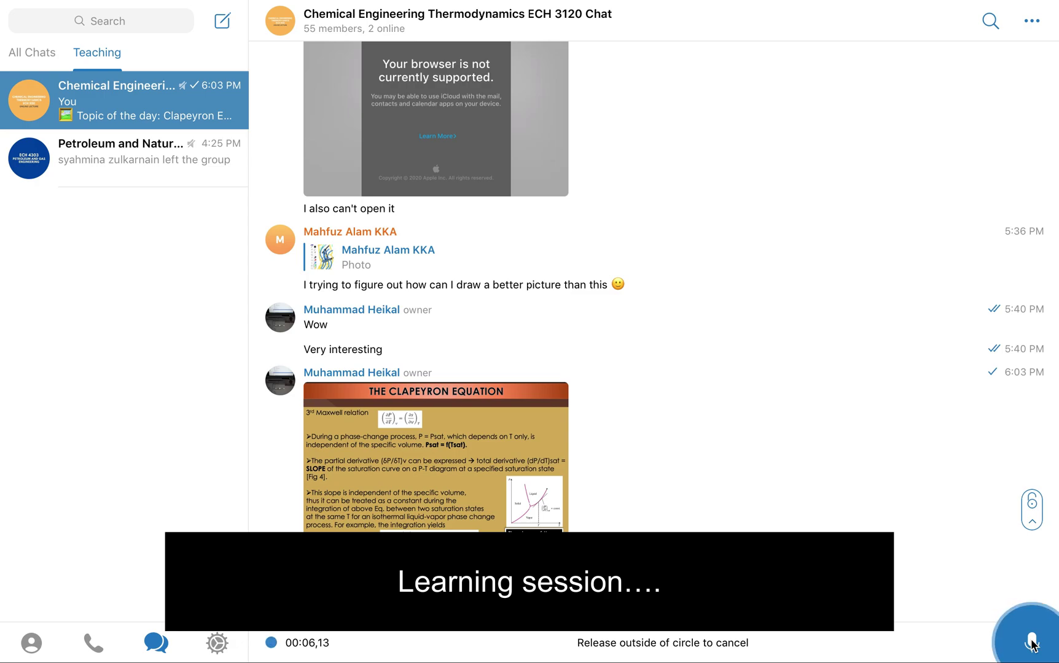
pyautogui.moveTo(1032, 643); pyautogui.dragTo(1032, 643)
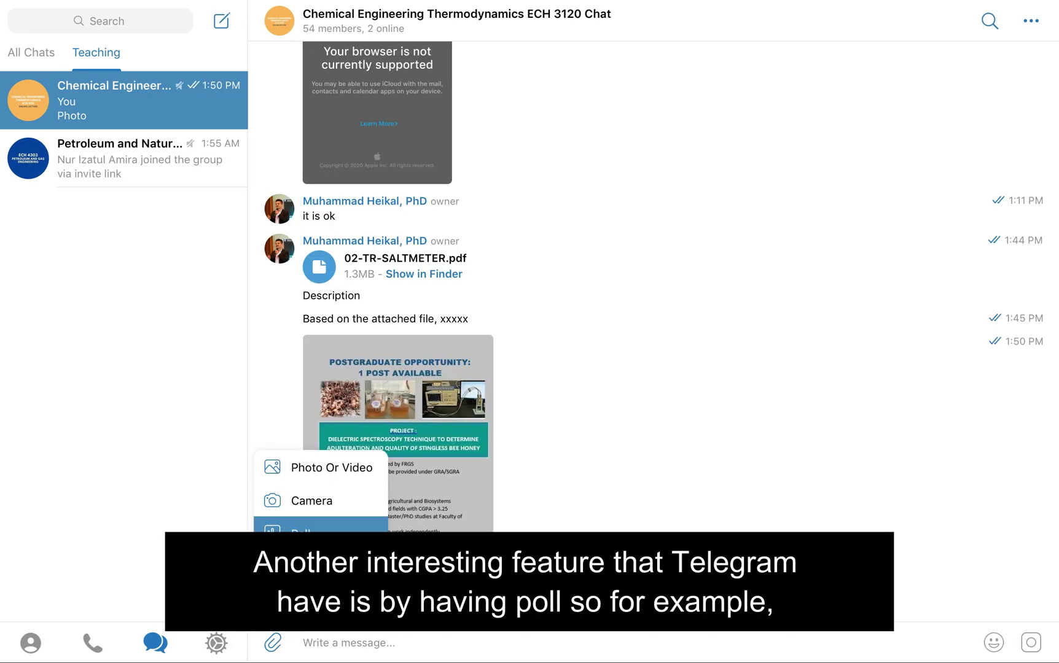
# Post the anonymous poll 'How are you doing today?' with answers Great, Fine, Just nice and Bad, Quiz Mode off.
pyautogui.click(304, 533)
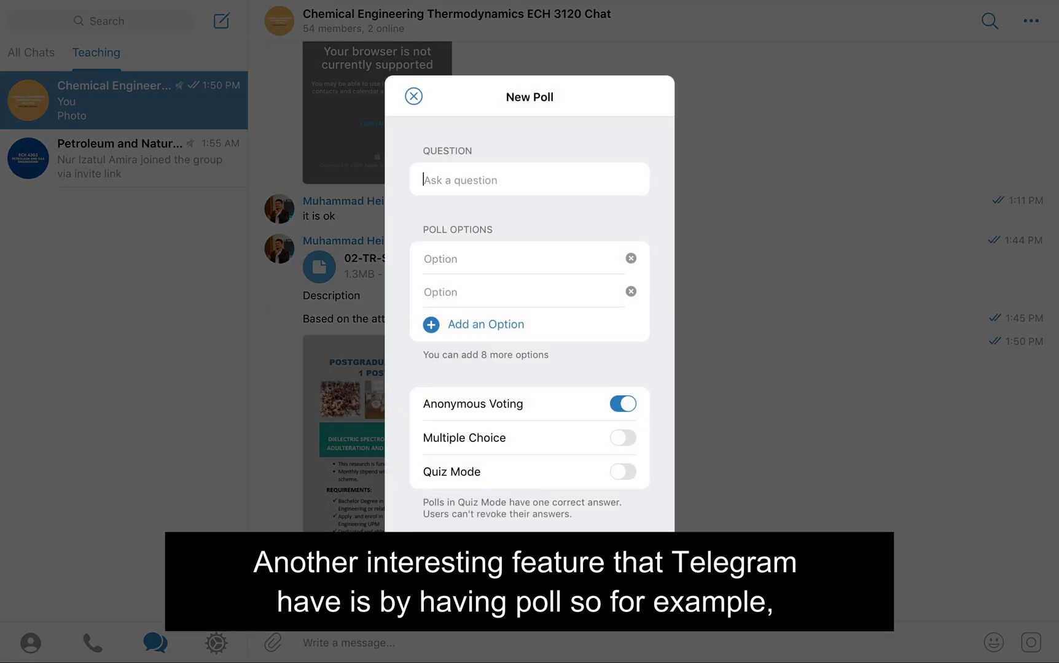
pyautogui.click(550, 189)
pyautogui.write('How are you tod')
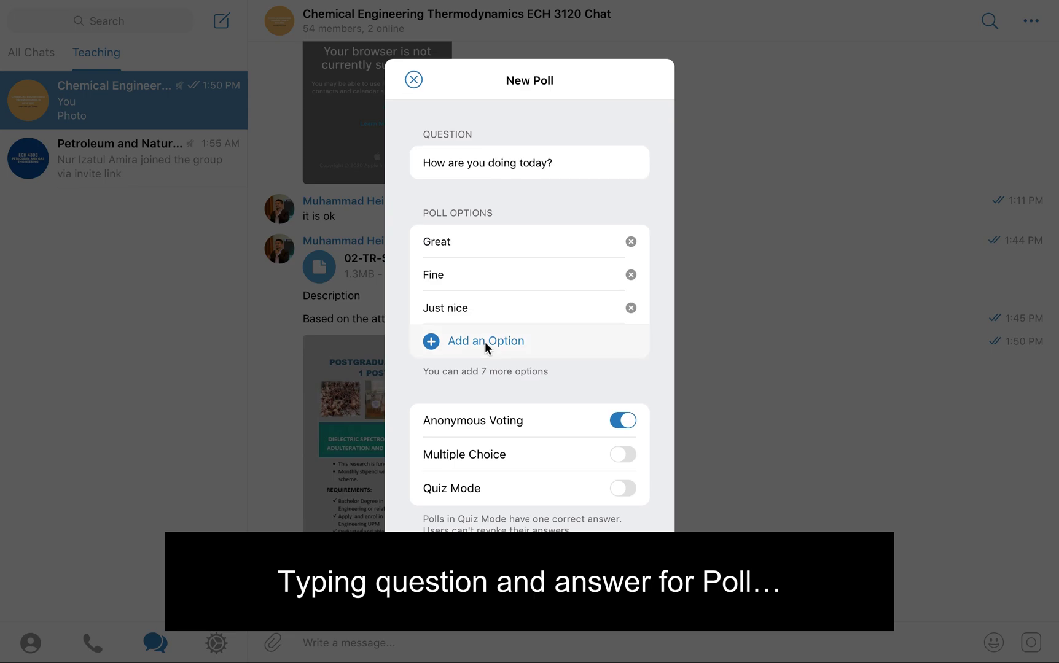
pyautogui.click(483, 339)
pyautogui.write('Bad')
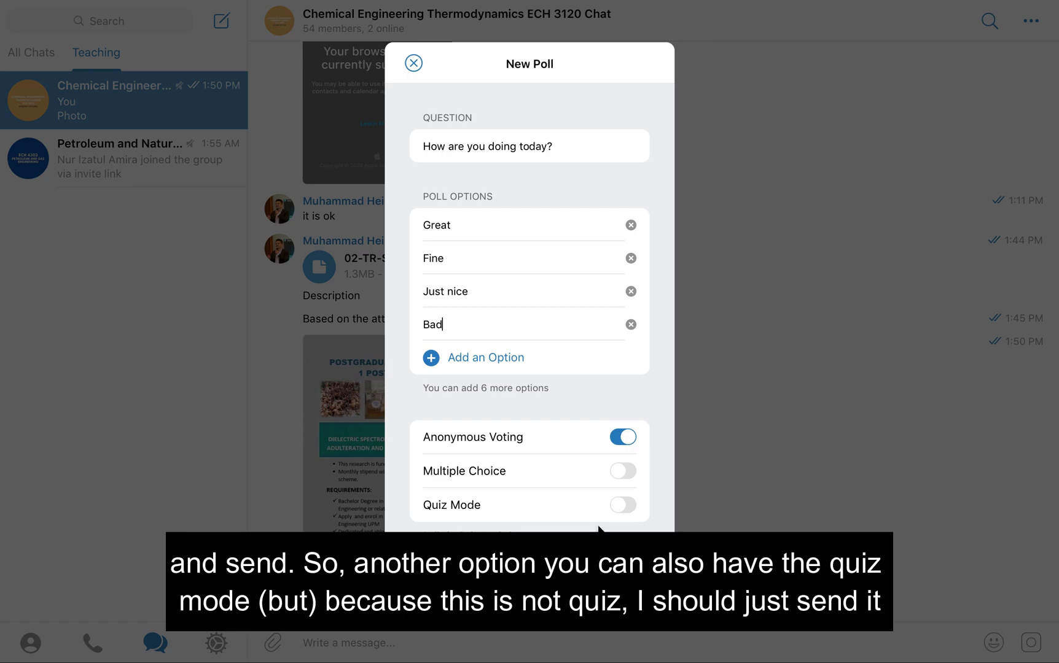
pyautogui.click(624, 505)
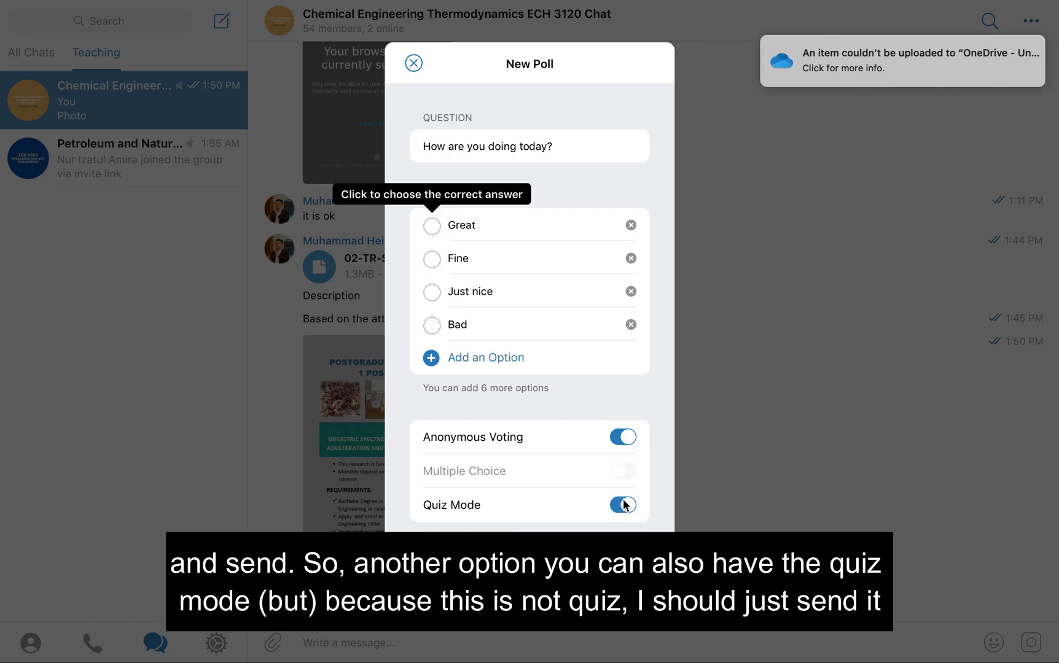
pyautogui.click(623, 505)
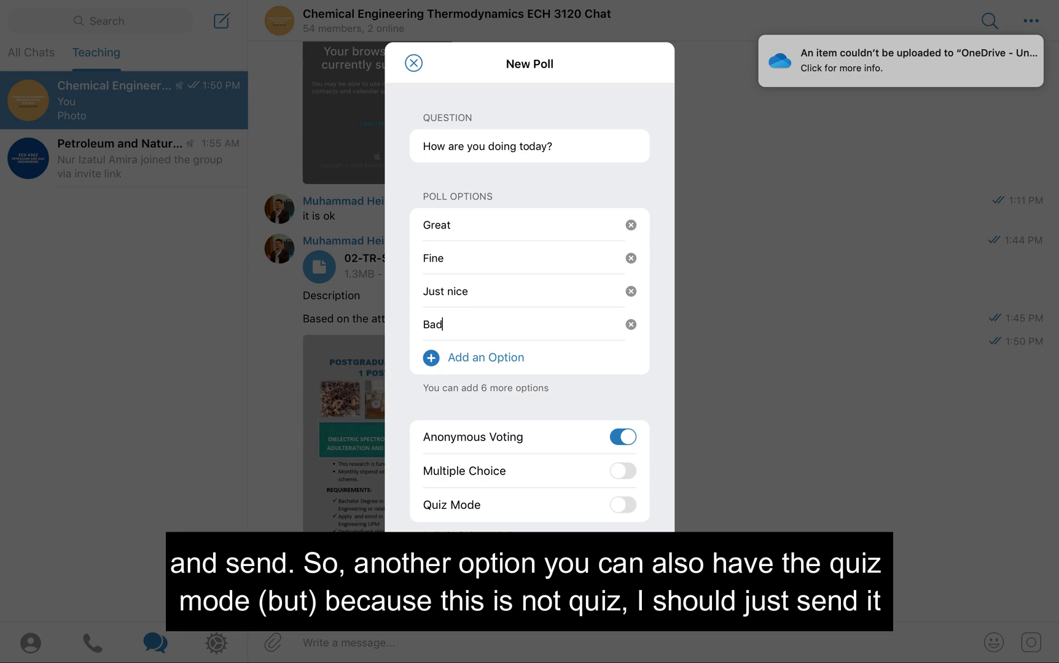
pyautogui.click(532, 605)
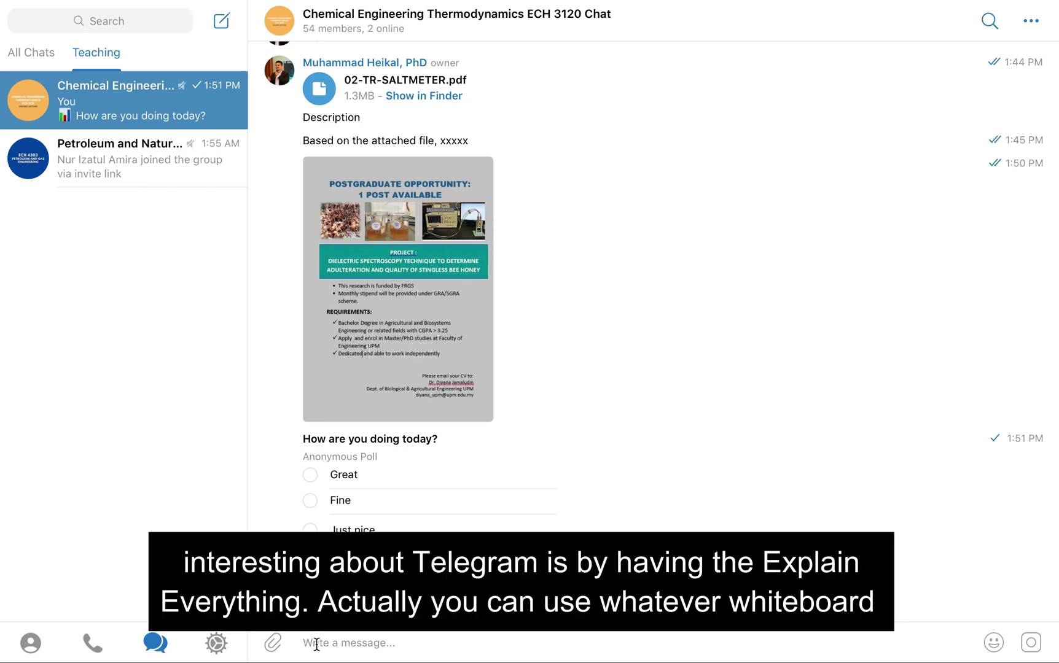
pyautogui.moveTo(317, 662)
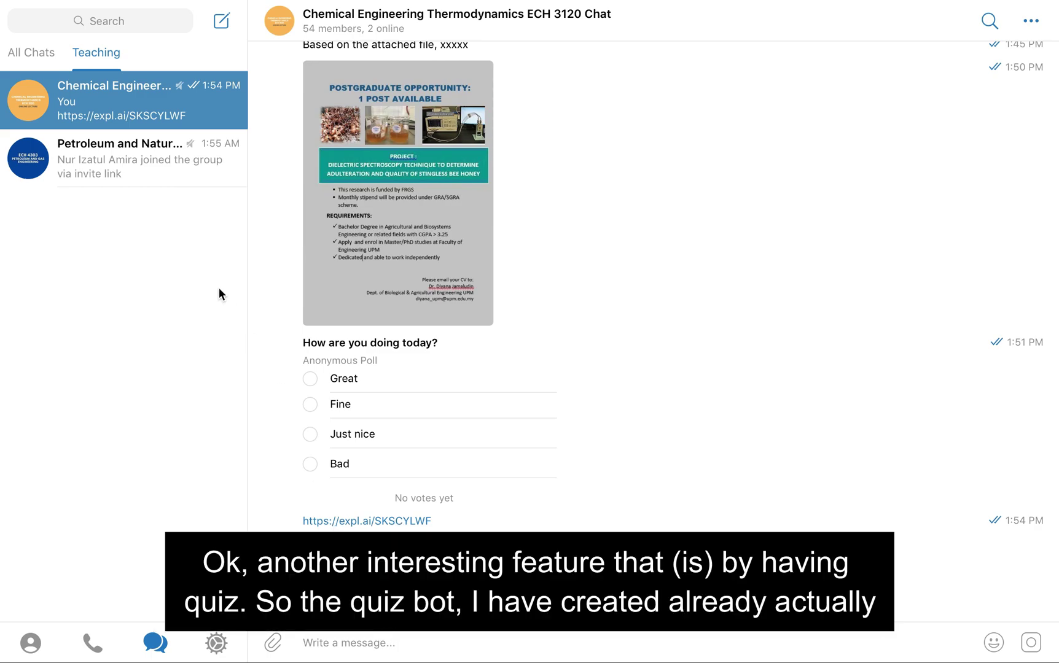
# Search 'Quiz' to open the Quiz Bot chat and send it /start.
pyautogui.click(165, 29)
pyautogui.write('Quiz')
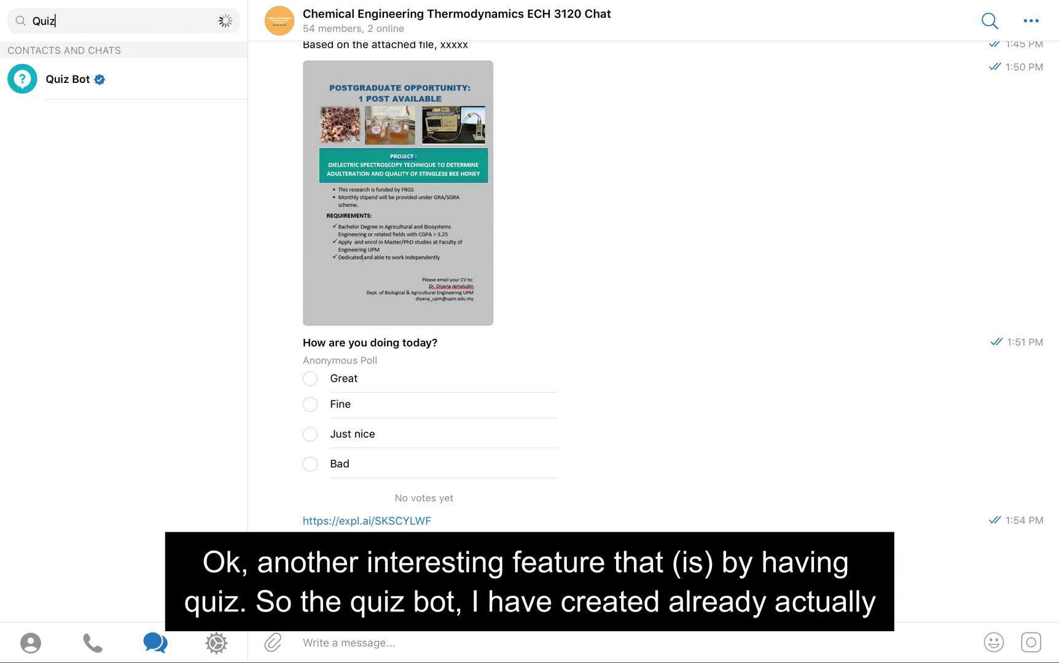
pyautogui.click(106, 79)
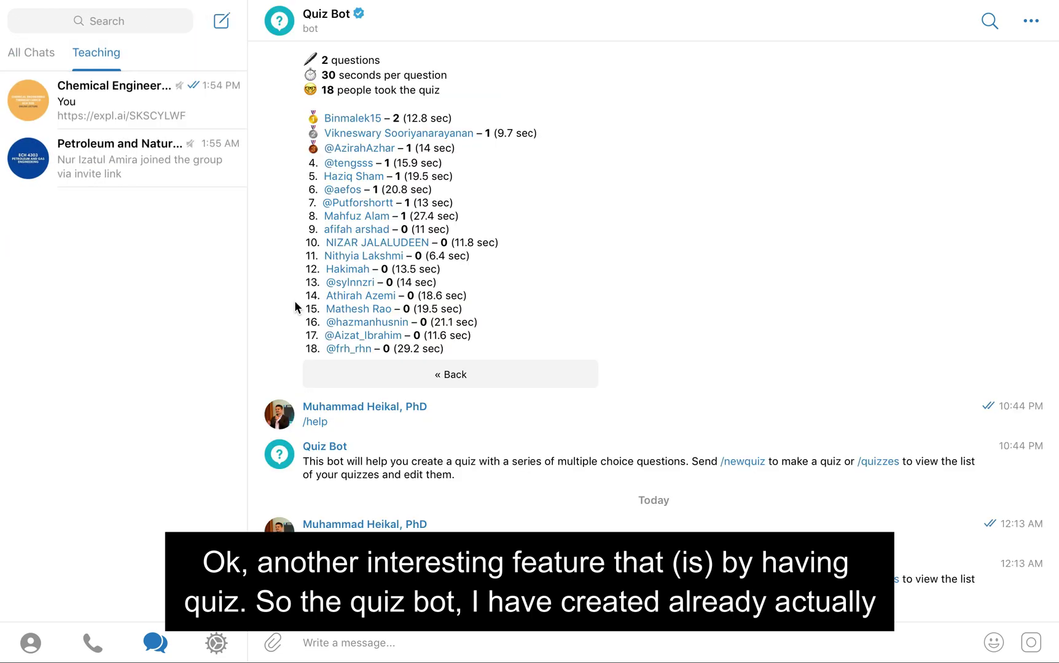
pyautogui.scroll(20, 567, 454)
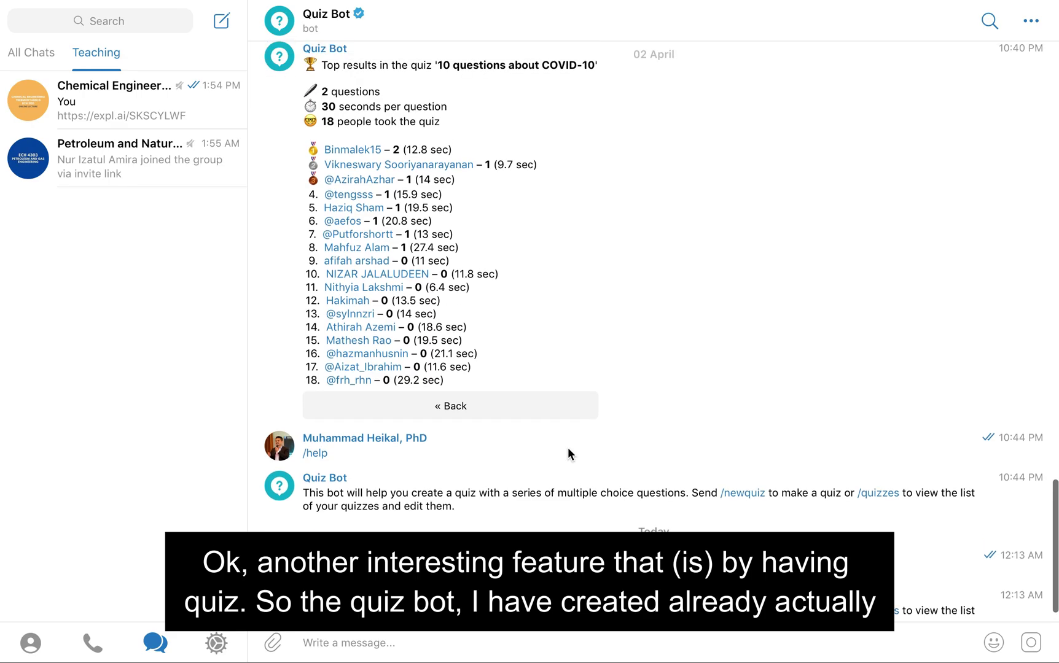
pyautogui.scroll(10, 568, 449)
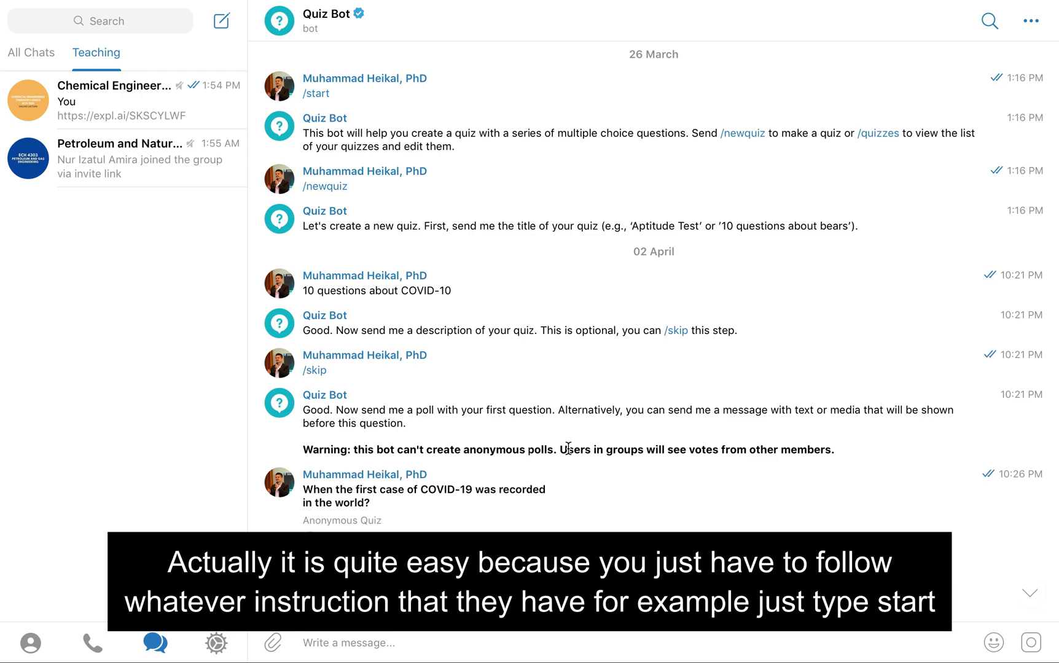
pyautogui.scroll(-15, 568, 449)
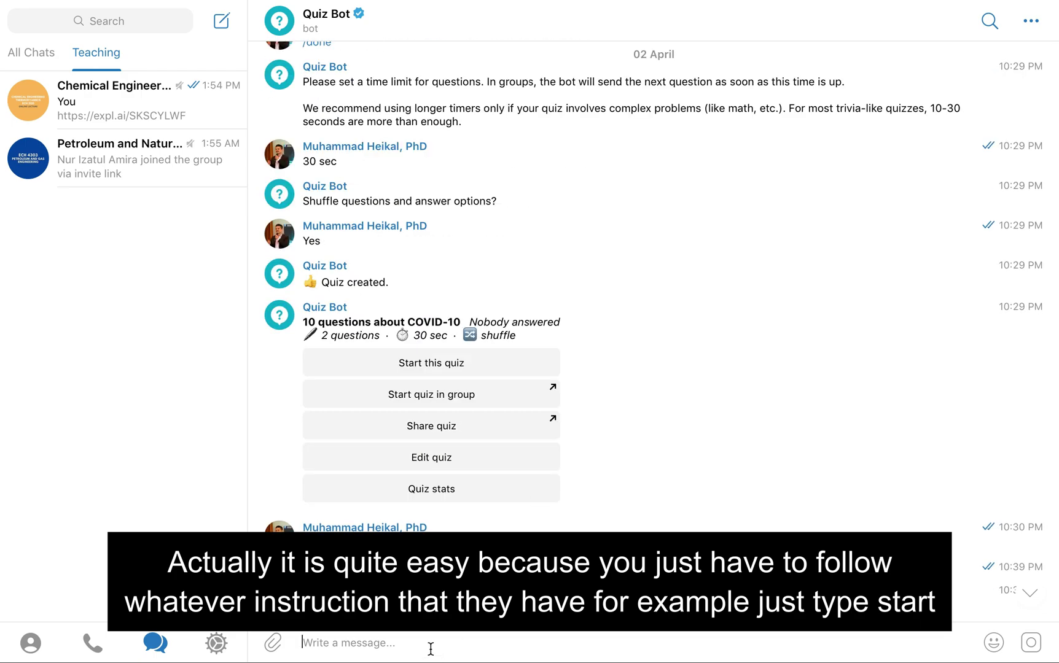
pyautogui.write('/start')
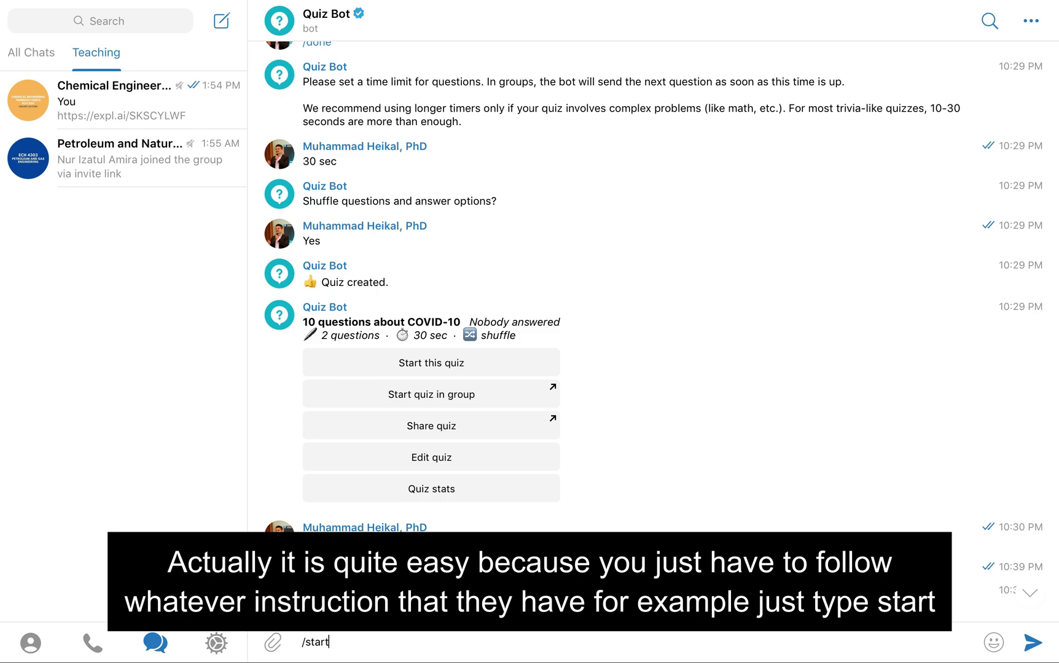
pyautogui.press('Return')
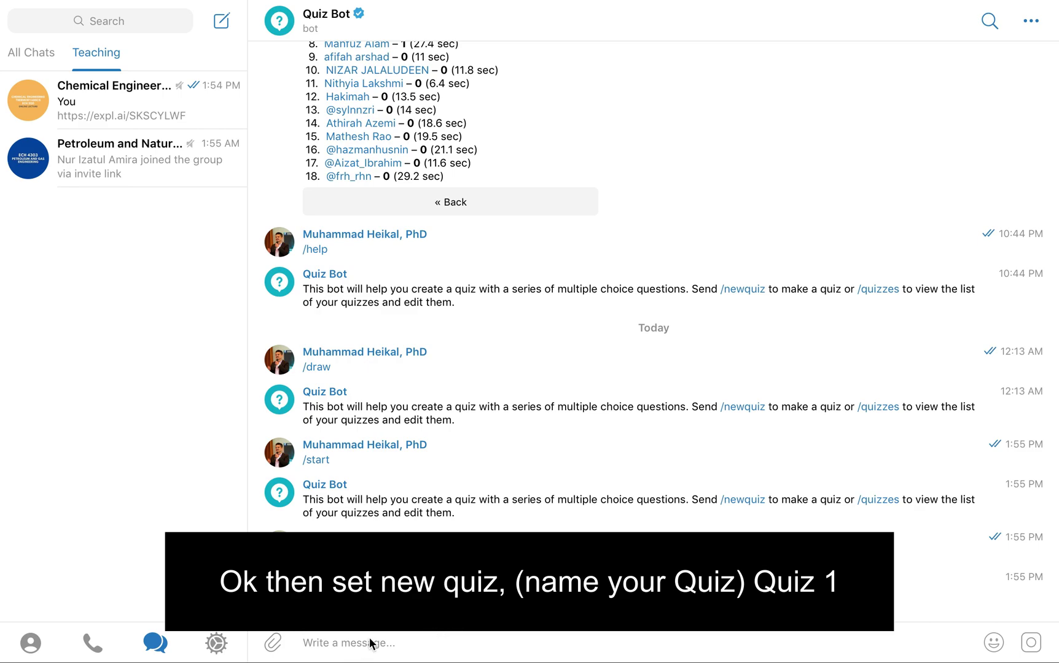
# Title the new quiz 'Quiz 1' and skip the description.
pyautogui.write('Quiz 1')
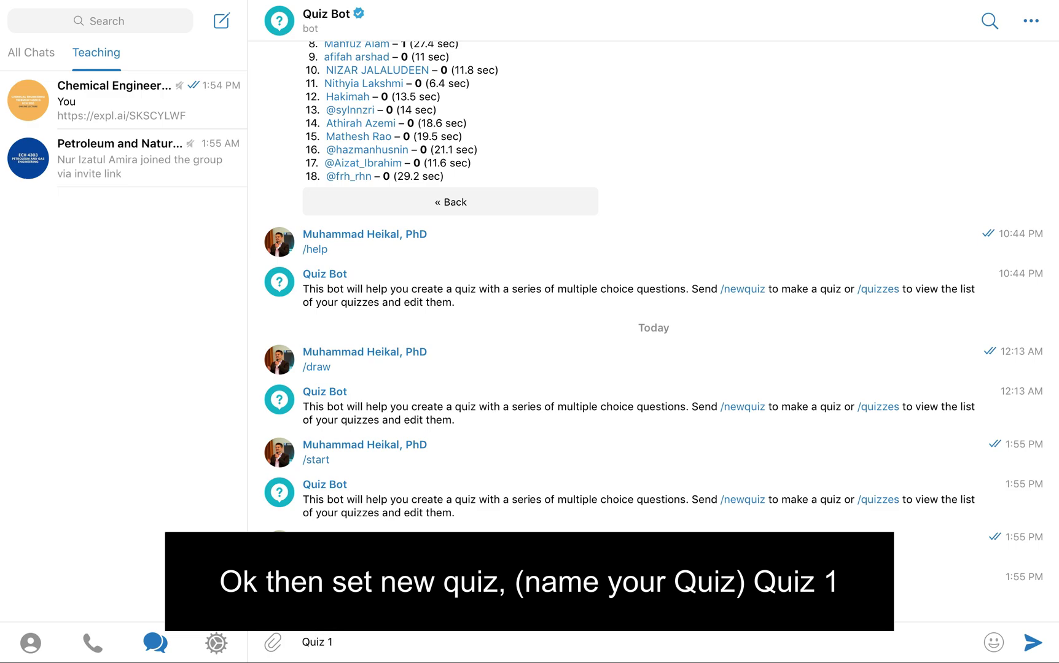
pyautogui.press('Return')
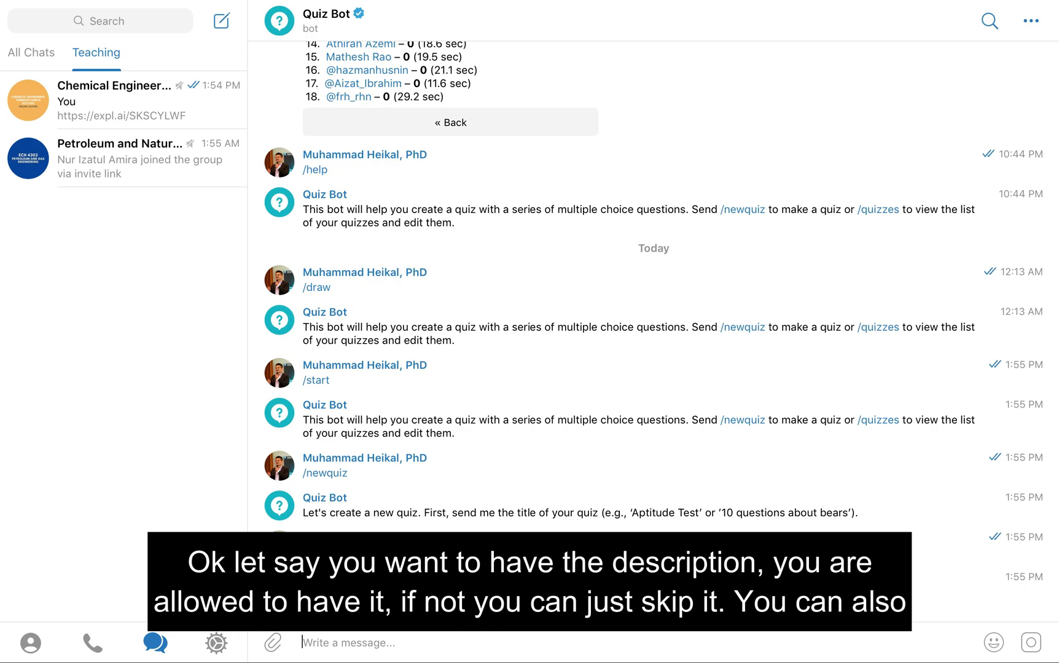
pyautogui.click(675, 593)
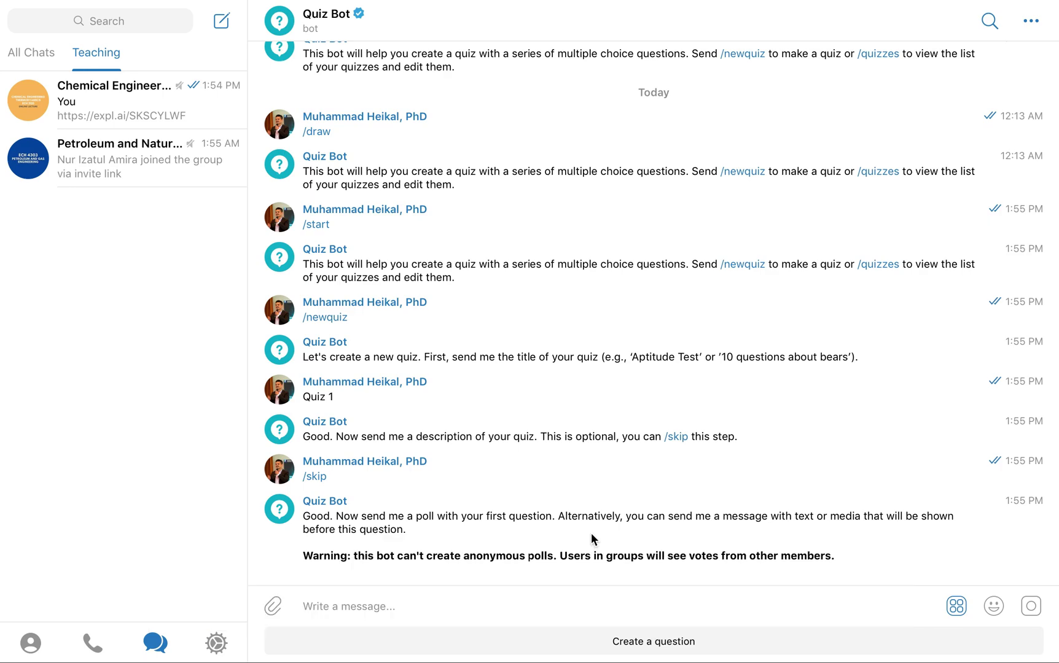
# Send a JPG photo to Quiz Bot to show before the first question.
pyautogui.click(272, 605)
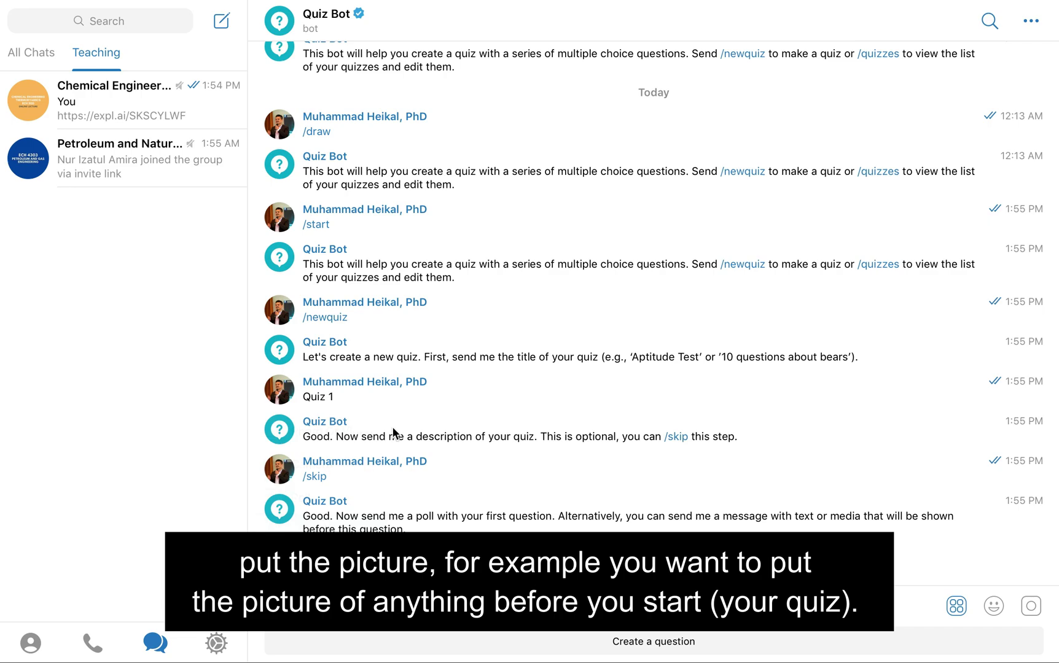
pyautogui.doubleClick(394, 270)
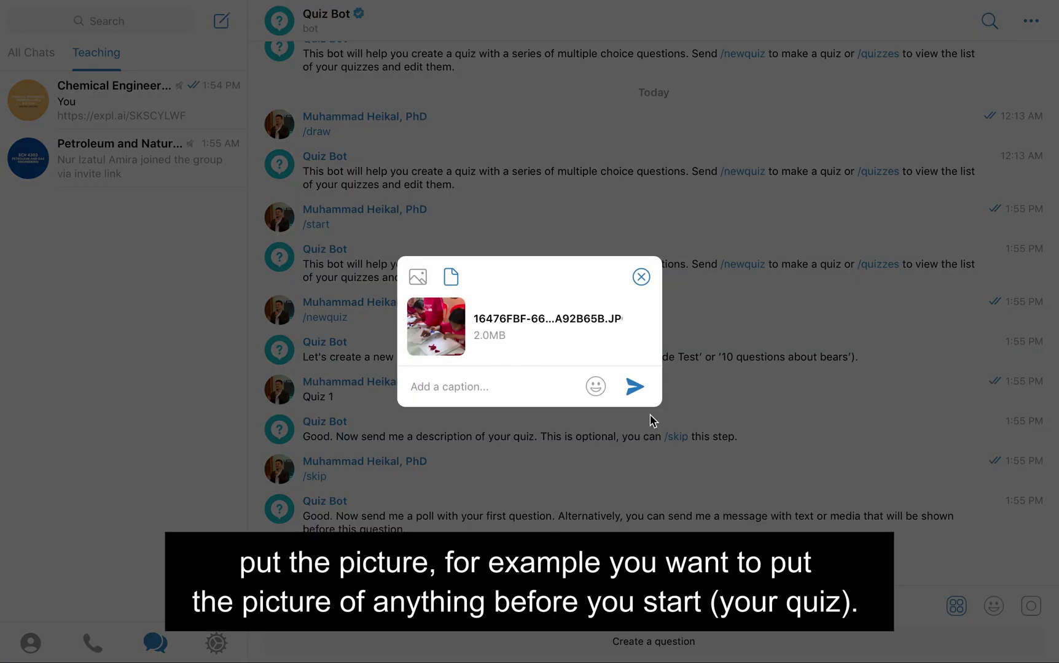
pyautogui.click(632, 388)
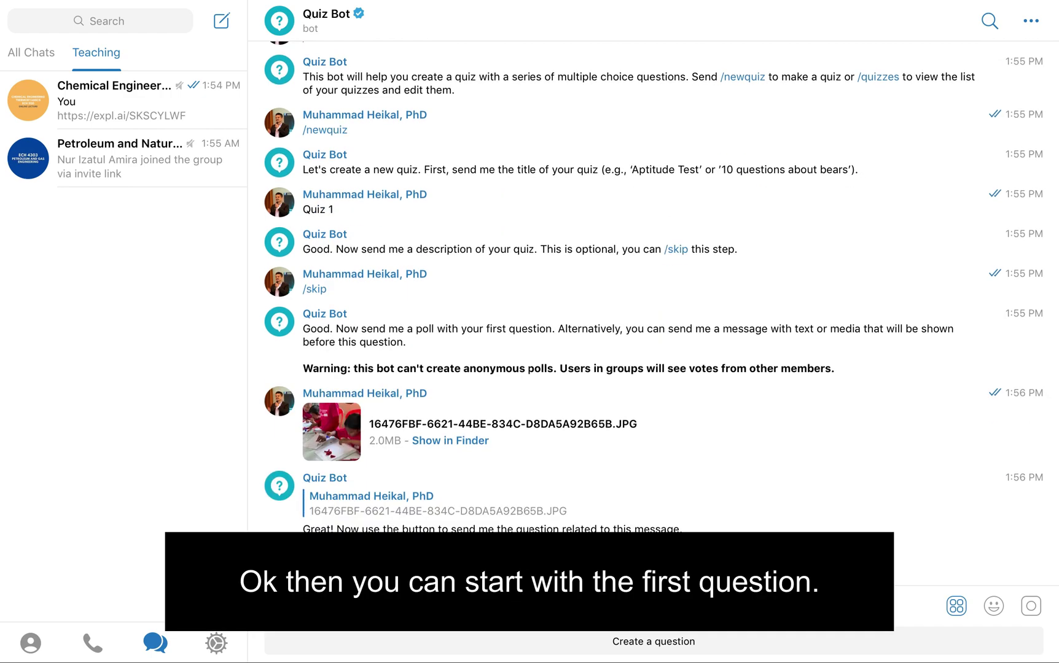
# Add the question 'How many COVID 19 cases in Malaysia so far?' with options 2000, 4222, 3116, marking 3116 correct.
pyautogui.click(655, 640)
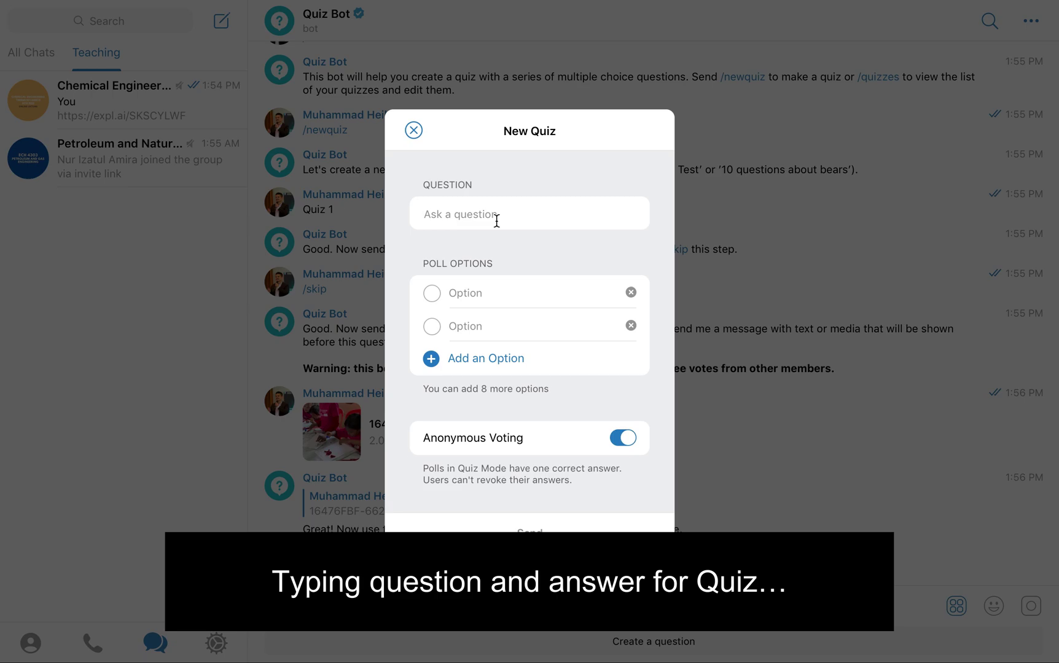
pyautogui.write('How m')
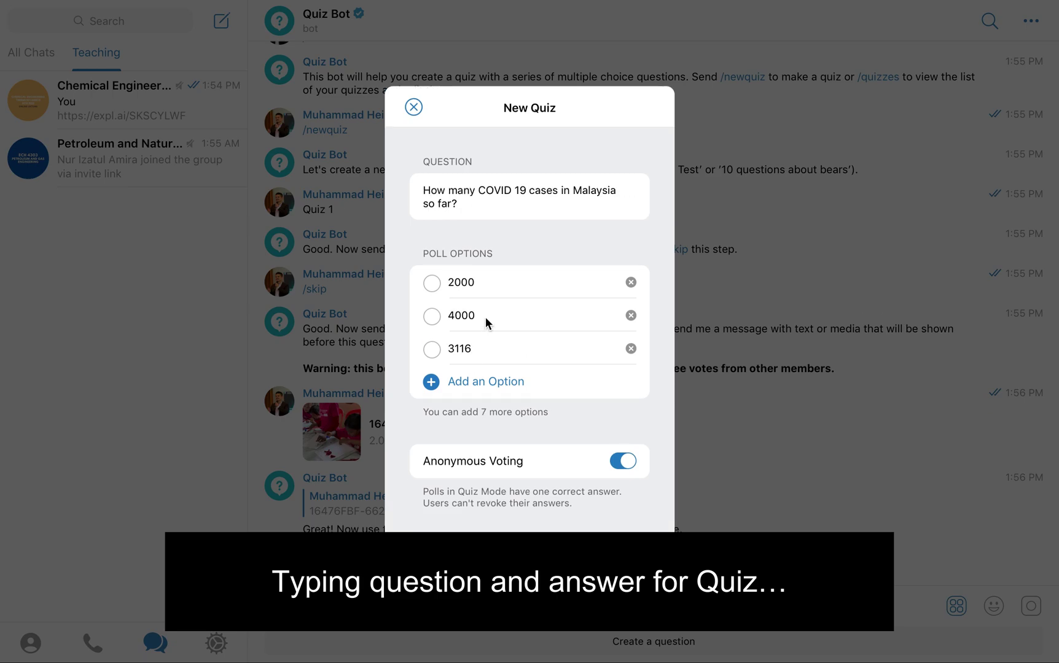
pyautogui.click(486, 323)
pyautogui.press('BackSpace')
pyautogui.press('BackSpace')
pyautogui.press('BackSpace')
pyautogui.write('222')
pyautogui.click(530, 556)
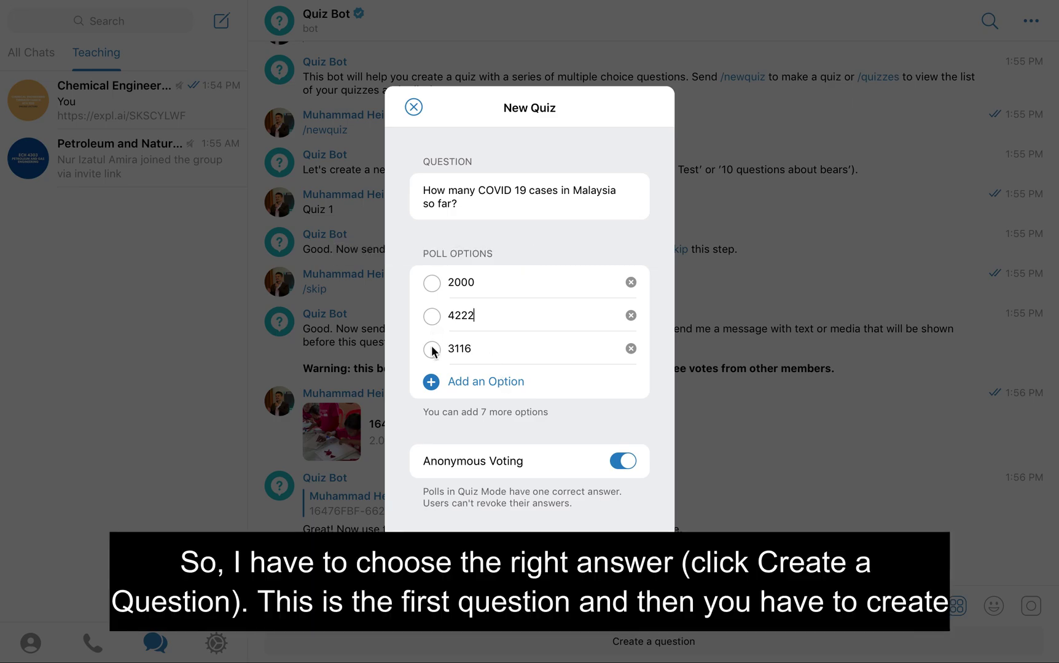
pyautogui.click(431, 349)
pyautogui.click(531, 557)
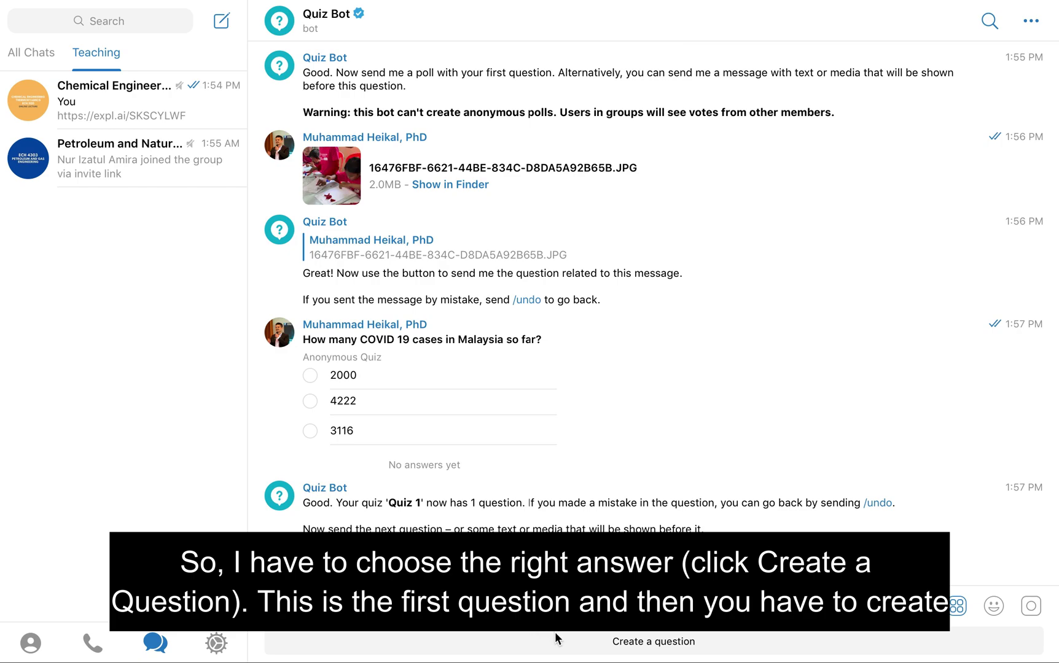
pyautogui.click(637, 644)
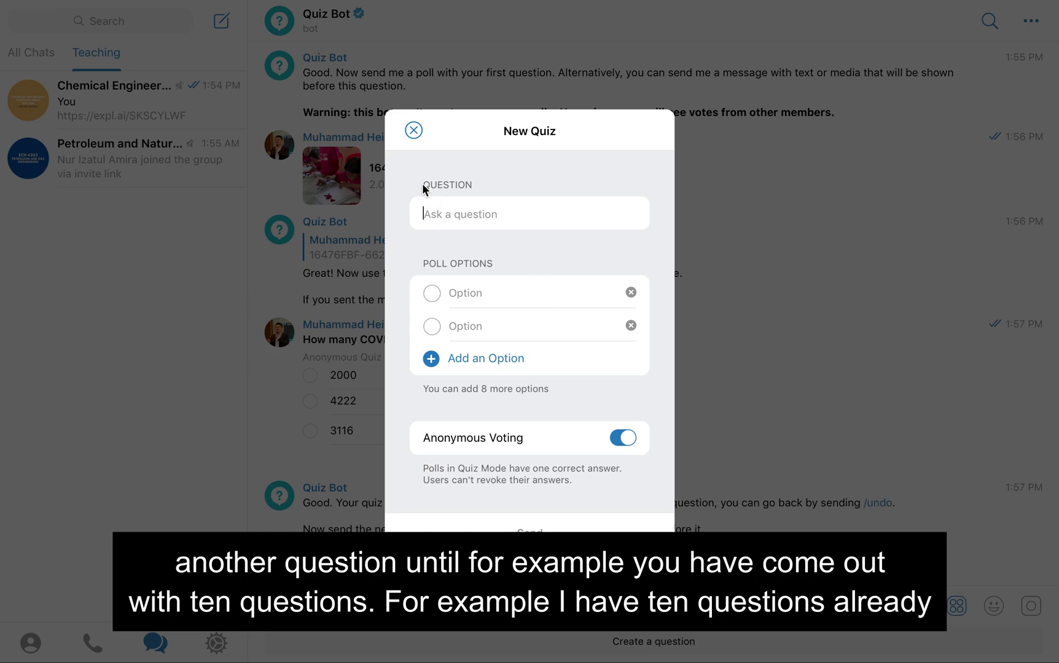
# Finish Quiz 1 with a 5-minute time limit per question and shuffled questions and answers.
pyautogui.click(413, 130)
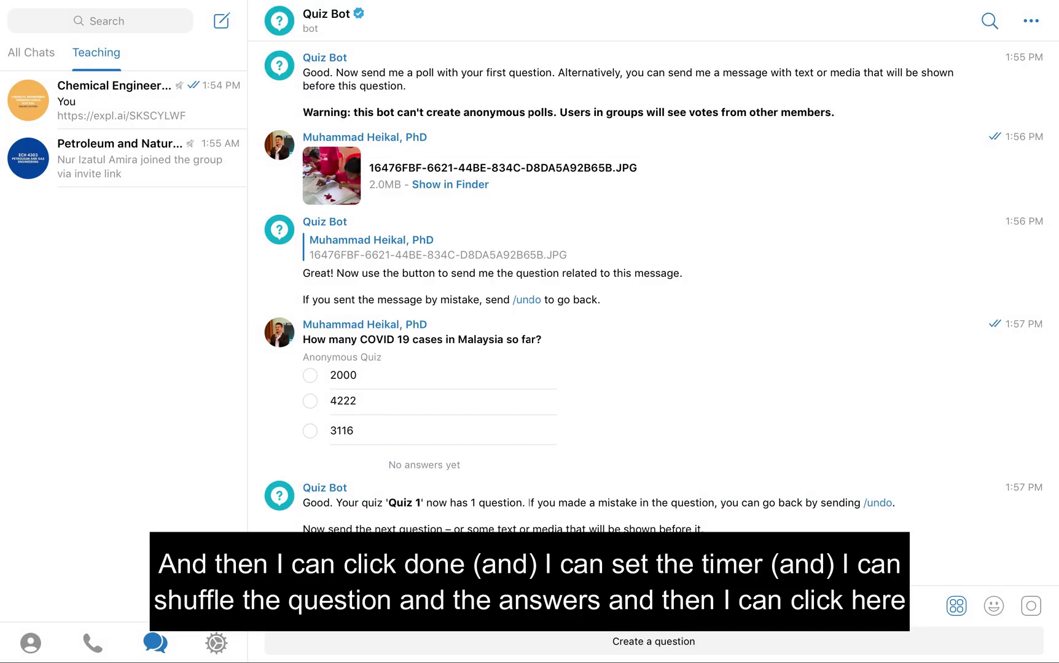
pyautogui.click(443, 482)
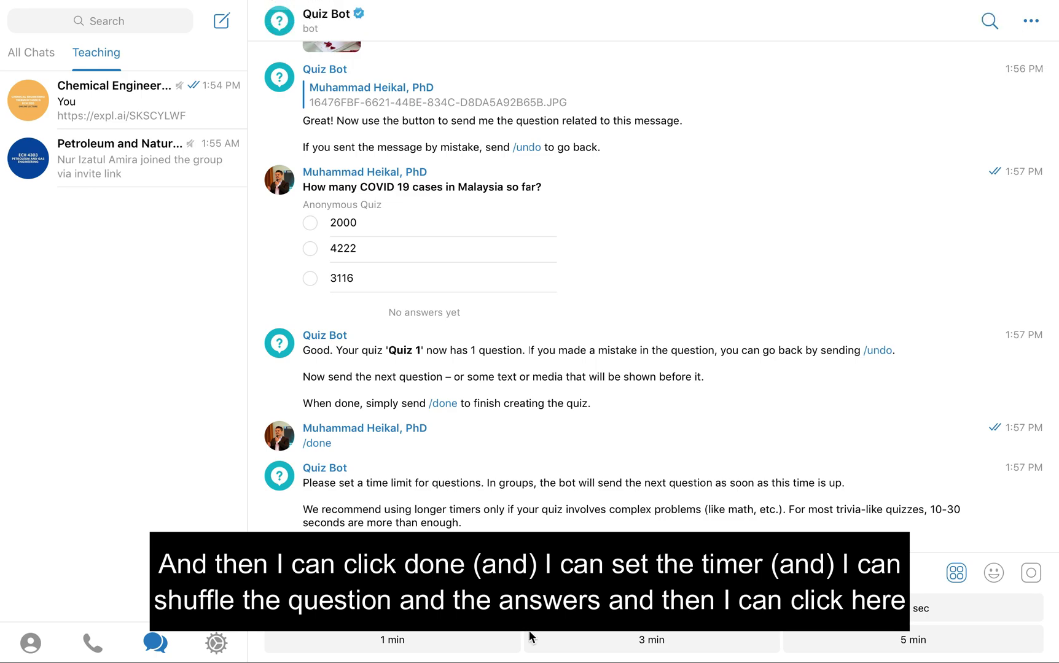
pyautogui.click(900, 642)
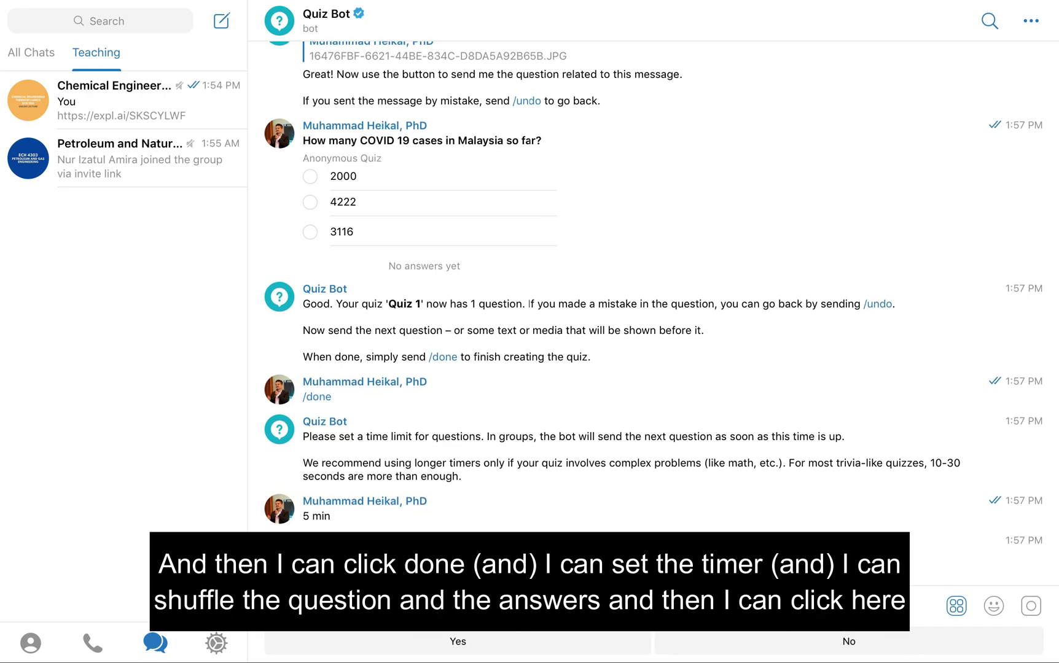
pyautogui.click(465, 653)
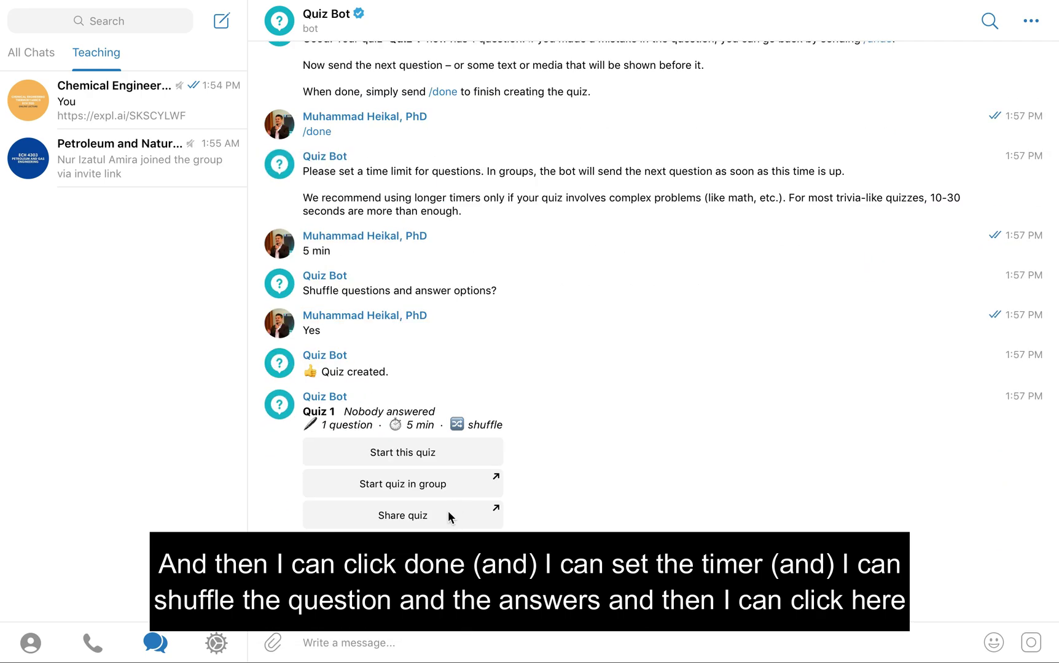
# Share Quiz 1 to the Petroleum group chat.
pyautogui.click(496, 513)
pyautogui.click(708, 329)
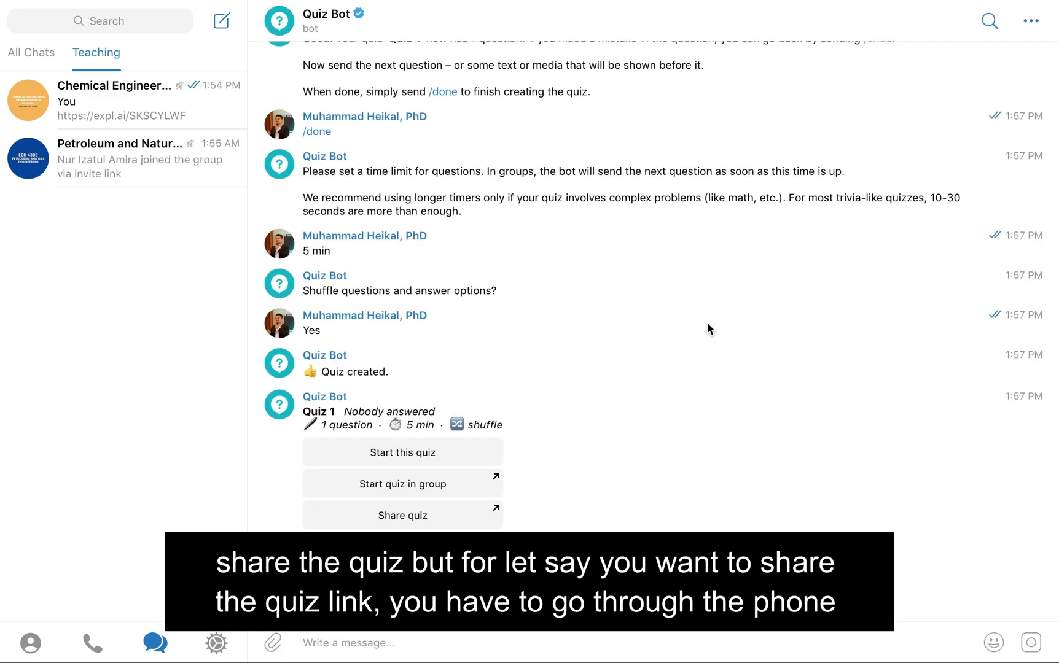
pyautogui.click(440, 515)
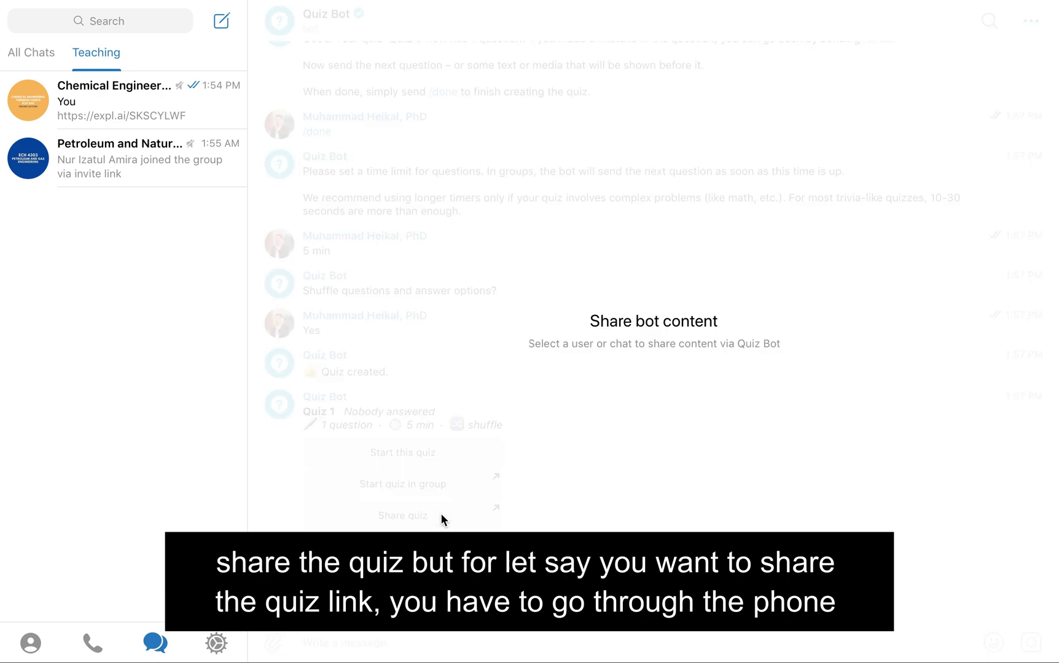
pyautogui.click(661, 460)
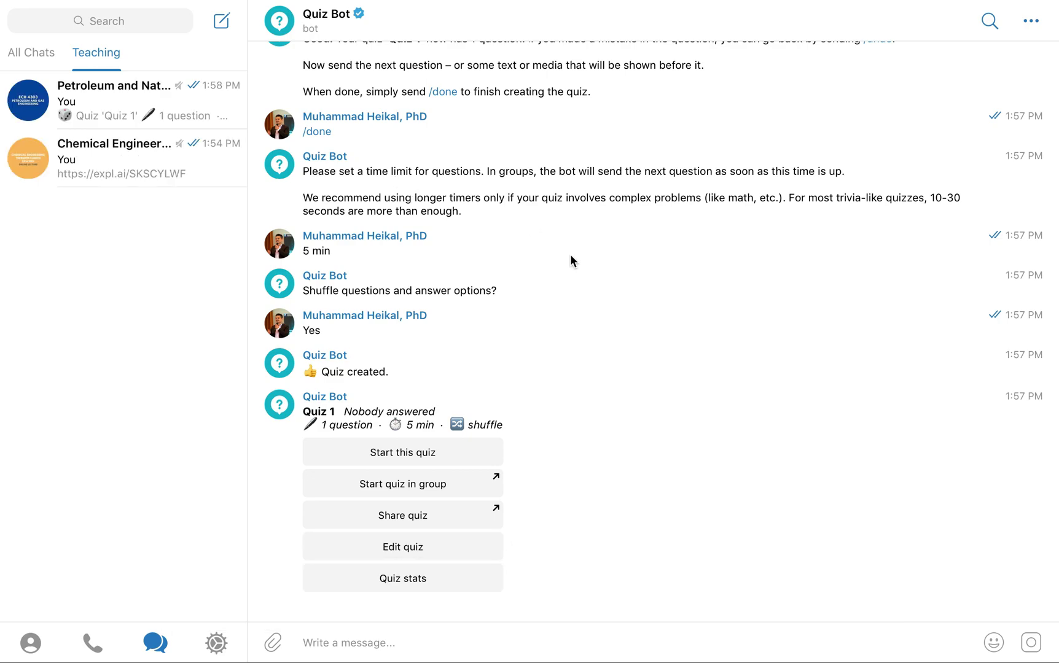
pyautogui.scroll(5, 570, 254)
pyautogui.scroll(15, 570, 254)
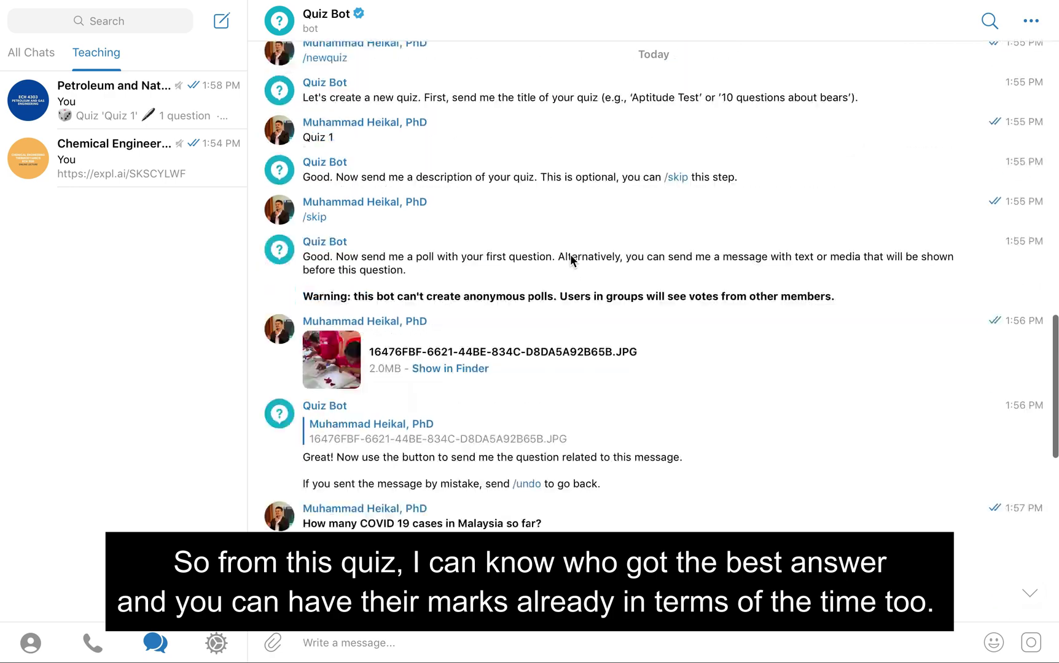
# Scroll up through the Quiz Bot history, then bring up the screen capture controls.
pyautogui.scroll(5, 570, 254)
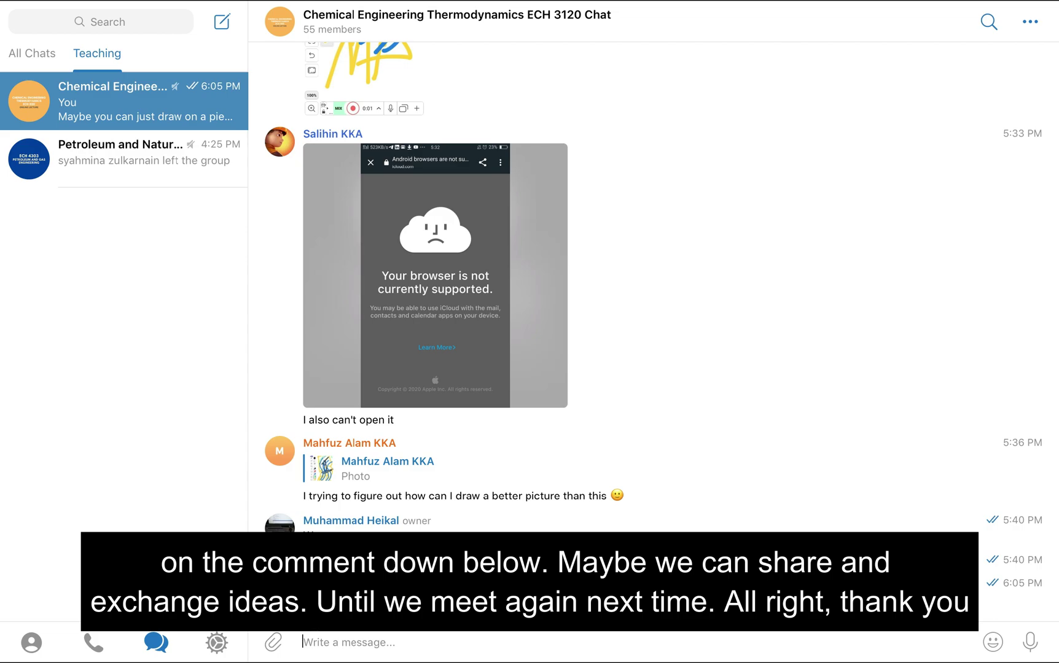
pyautogui.press('super+shift+5')
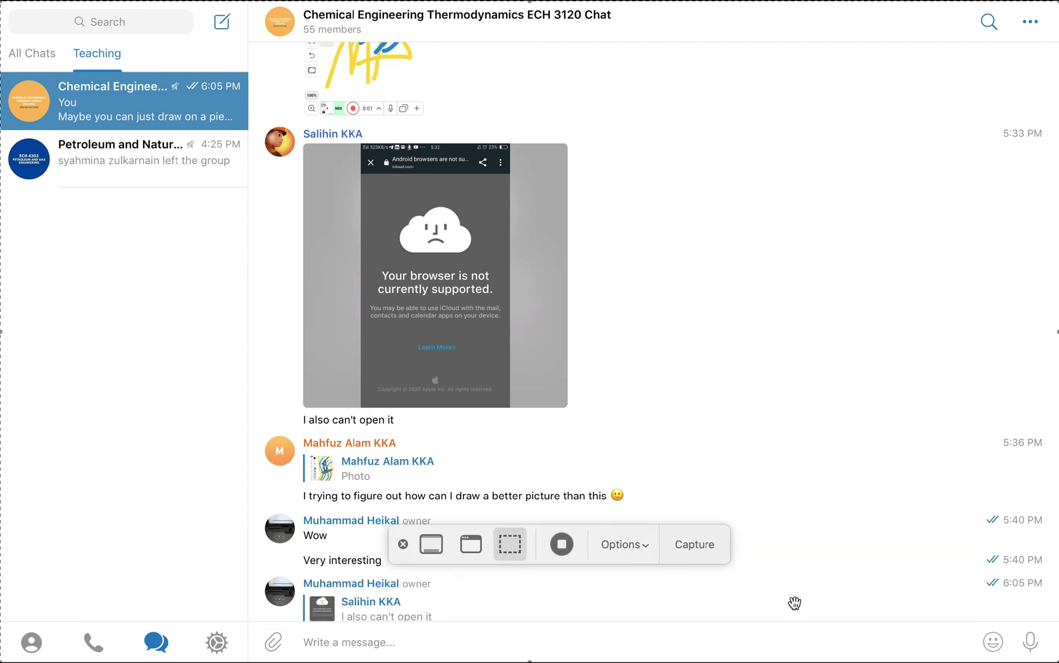